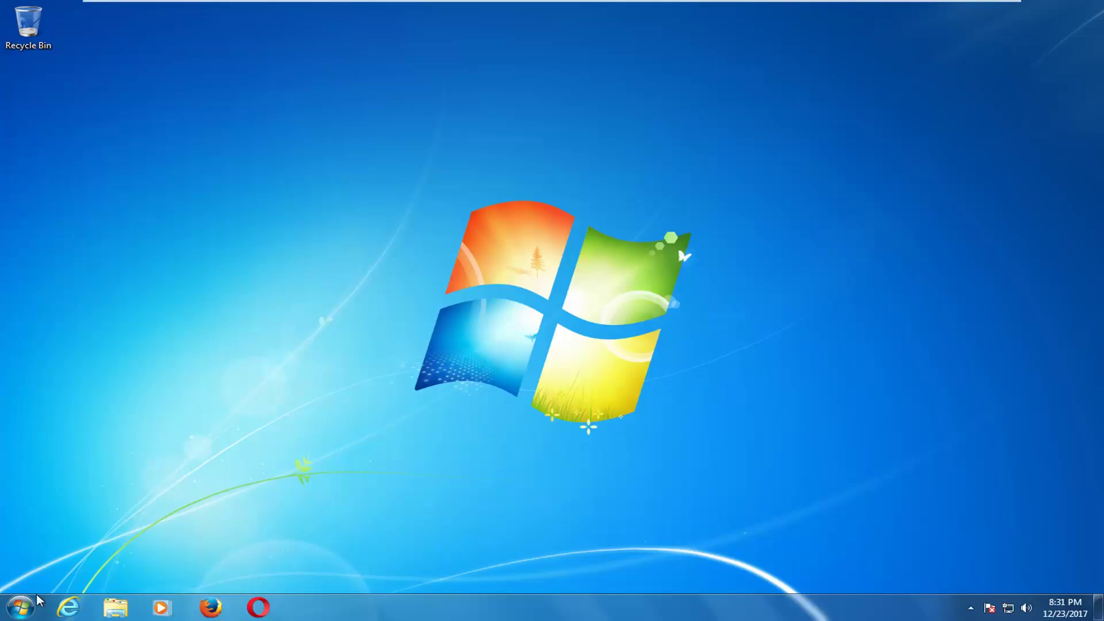
# - Search the Start menu for 'computer', open Computer and centre its window
pyautogui.click(20, 608)
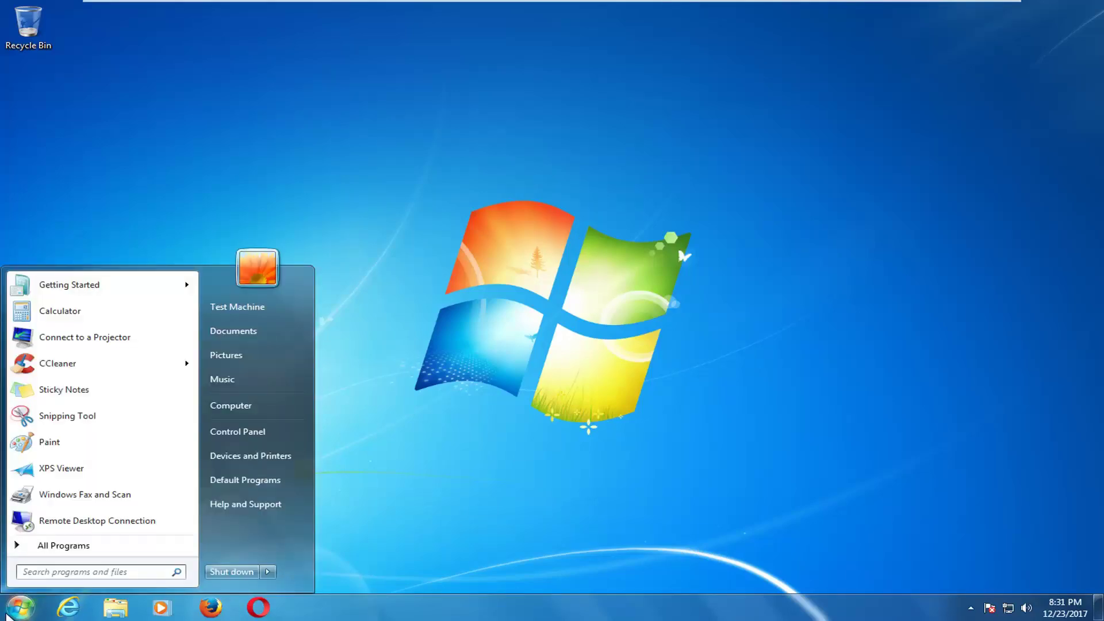
pyautogui.write('computer')
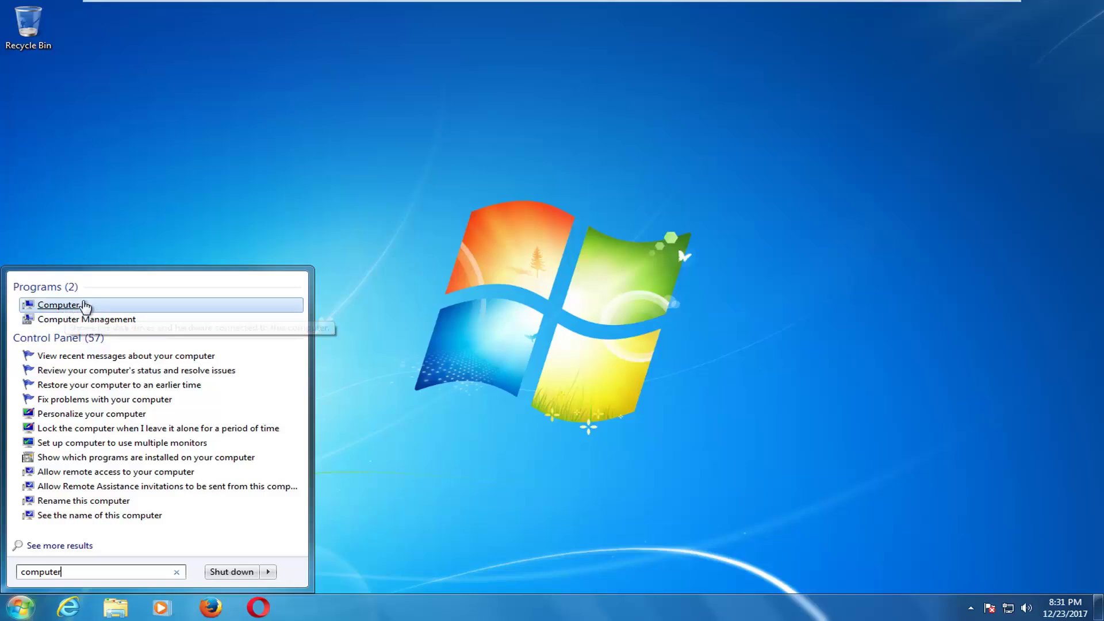
pyautogui.click(66, 310)
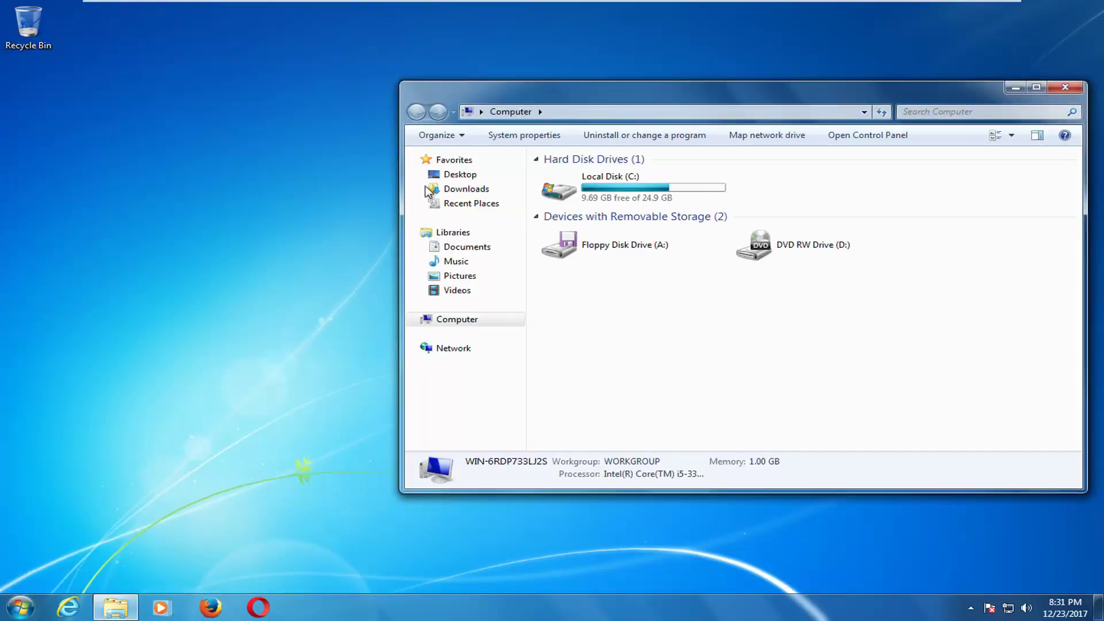
pyautogui.moveTo(606, 104); pyautogui.dragTo(408, 128)
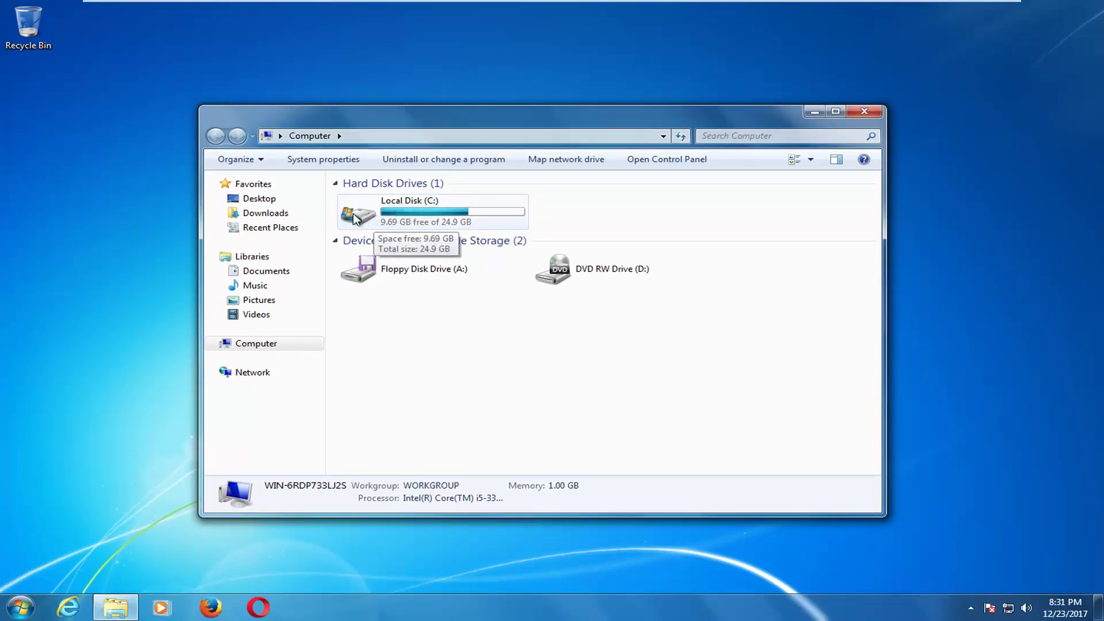
# - Browse to C:\Program Files\Google\Chrome\Application\61.0.3163.100 and select chrome.dll
pyautogui.doubleClick(389, 228)
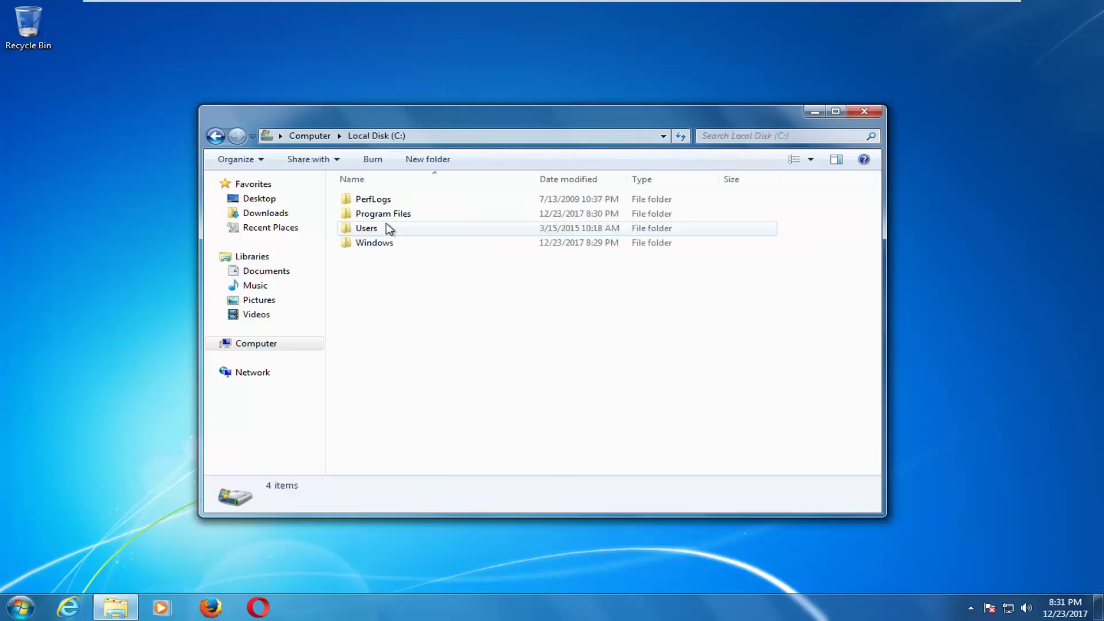
pyautogui.click(385, 227)
pyautogui.click(375, 218)
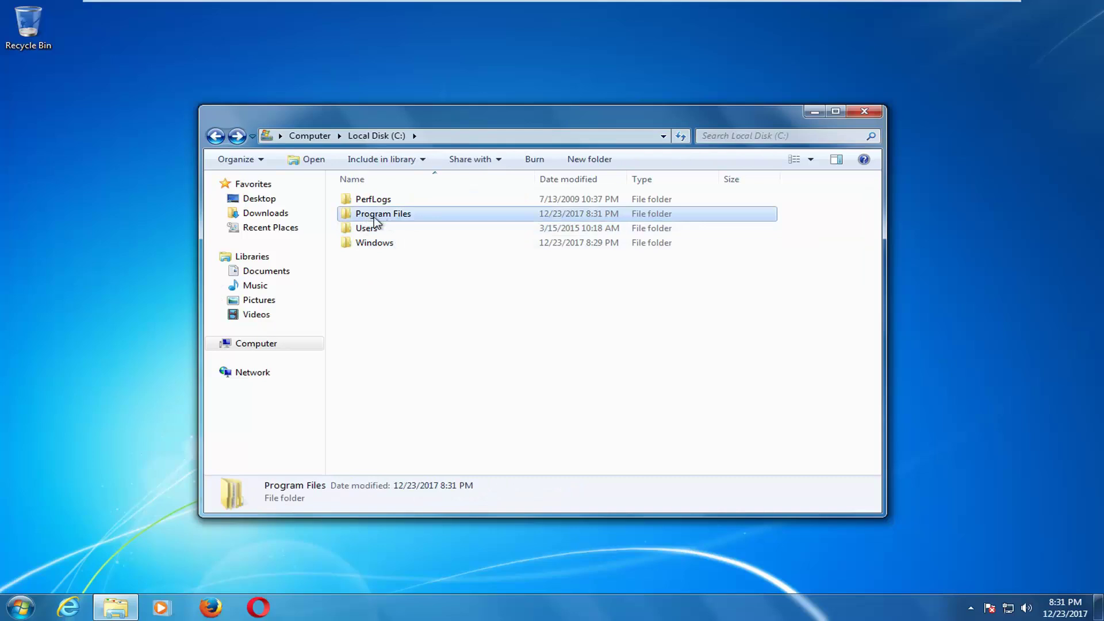
pyautogui.doubleClick(384, 217)
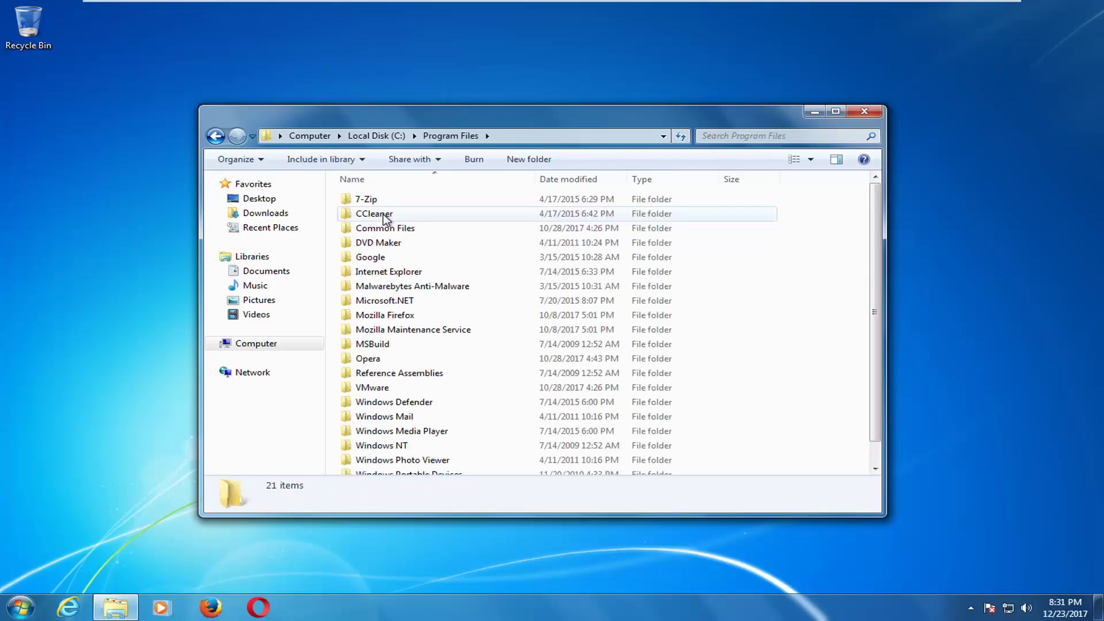
pyautogui.doubleClick(370, 258)
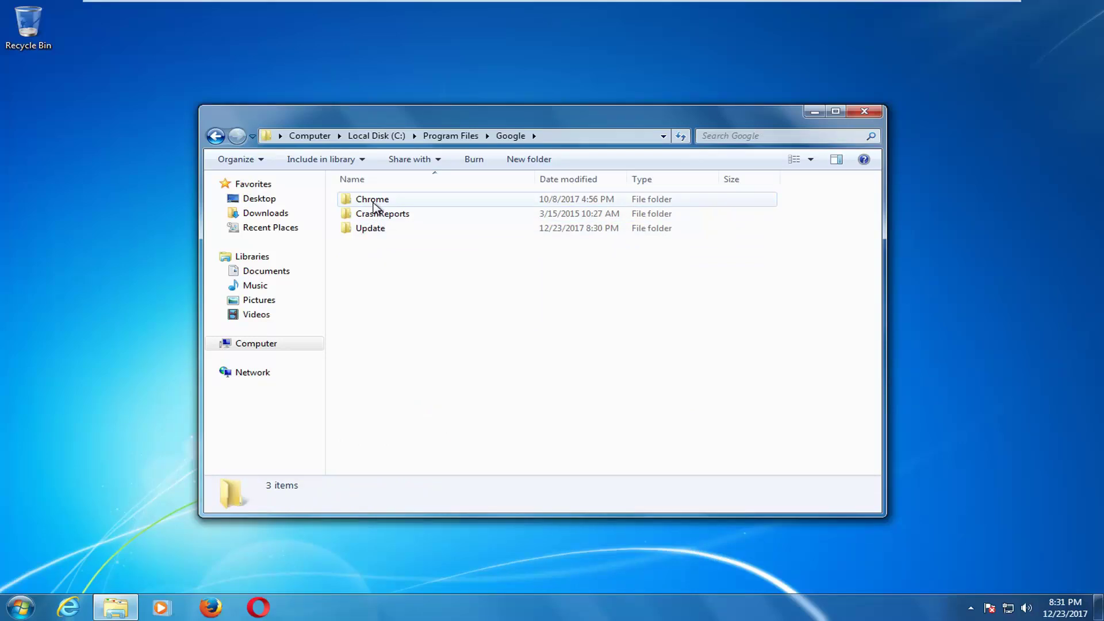
pyautogui.doubleClick(475, 206)
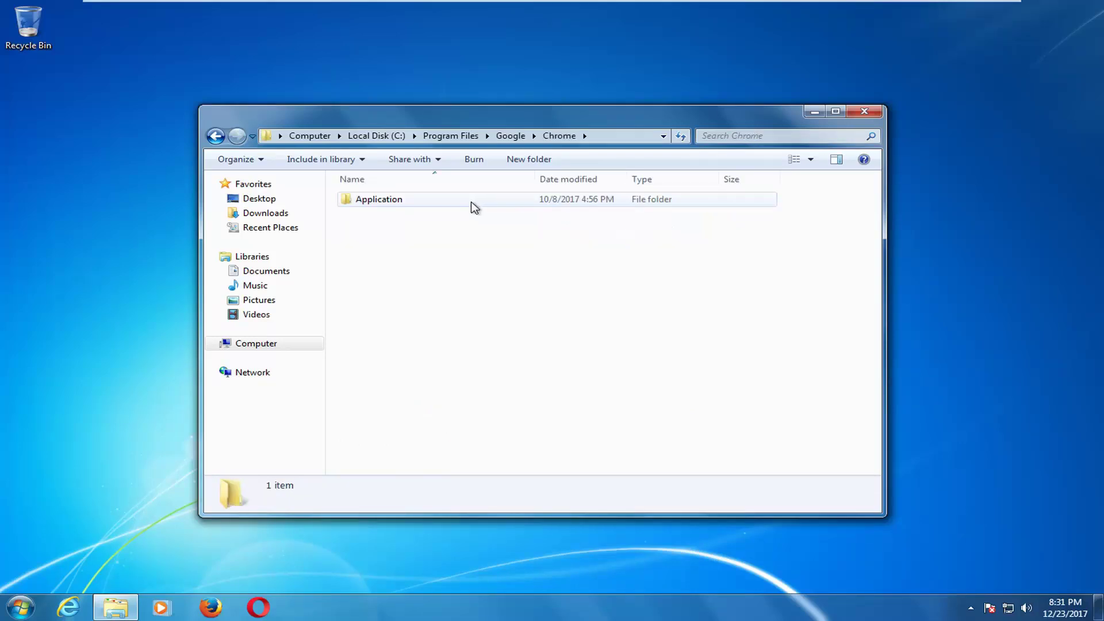
pyautogui.doubleClick(475, 203)
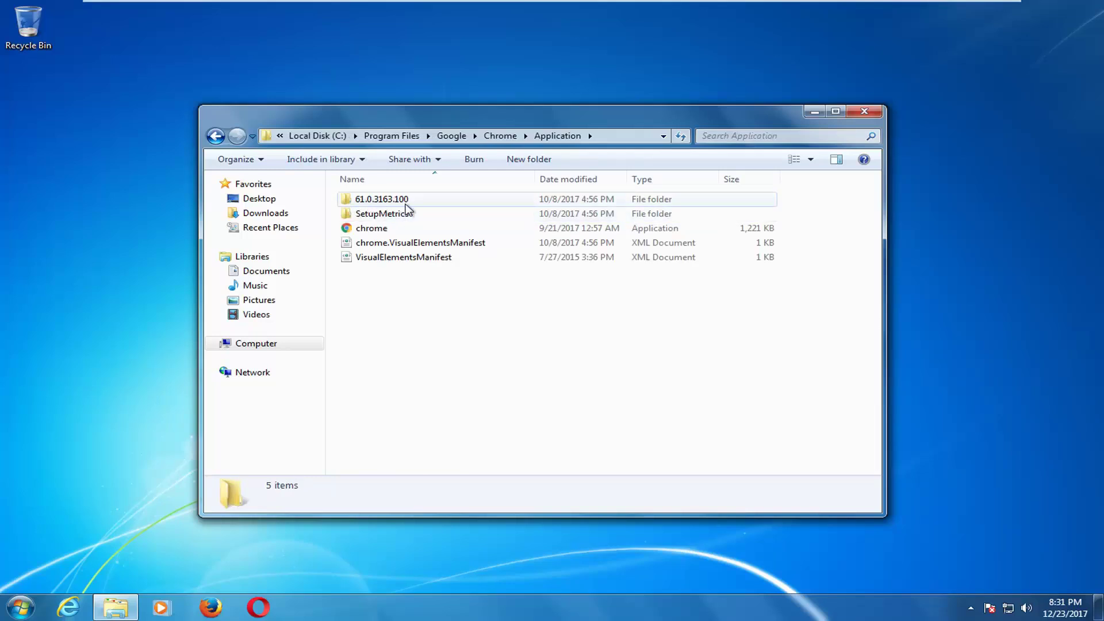
pyautogui.doubleClick(382, 199)
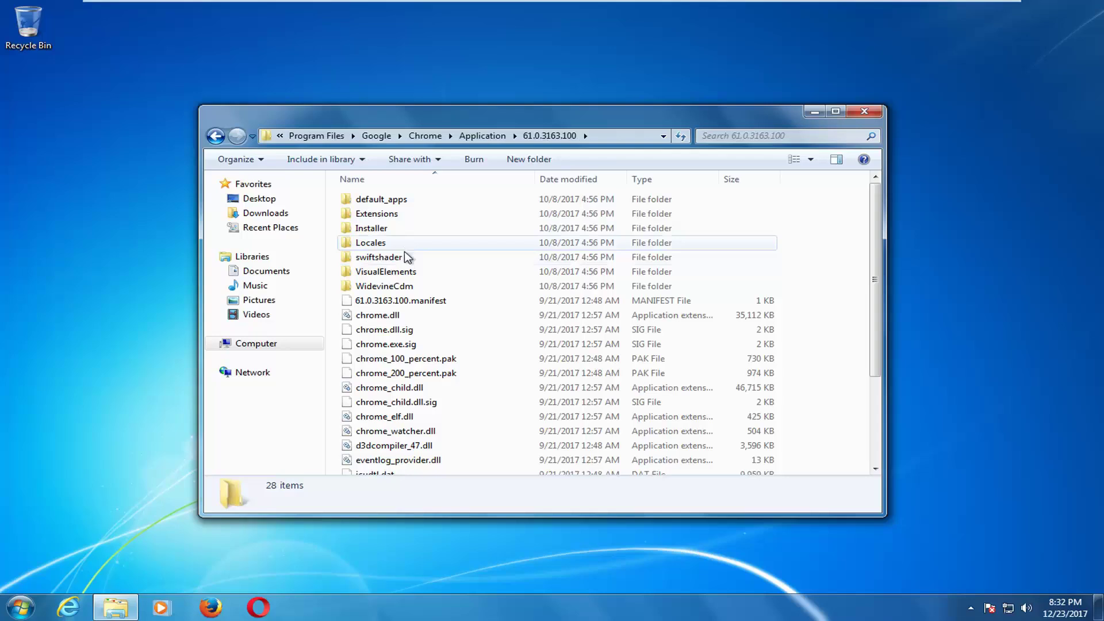
pyautogui.click(382, 316)
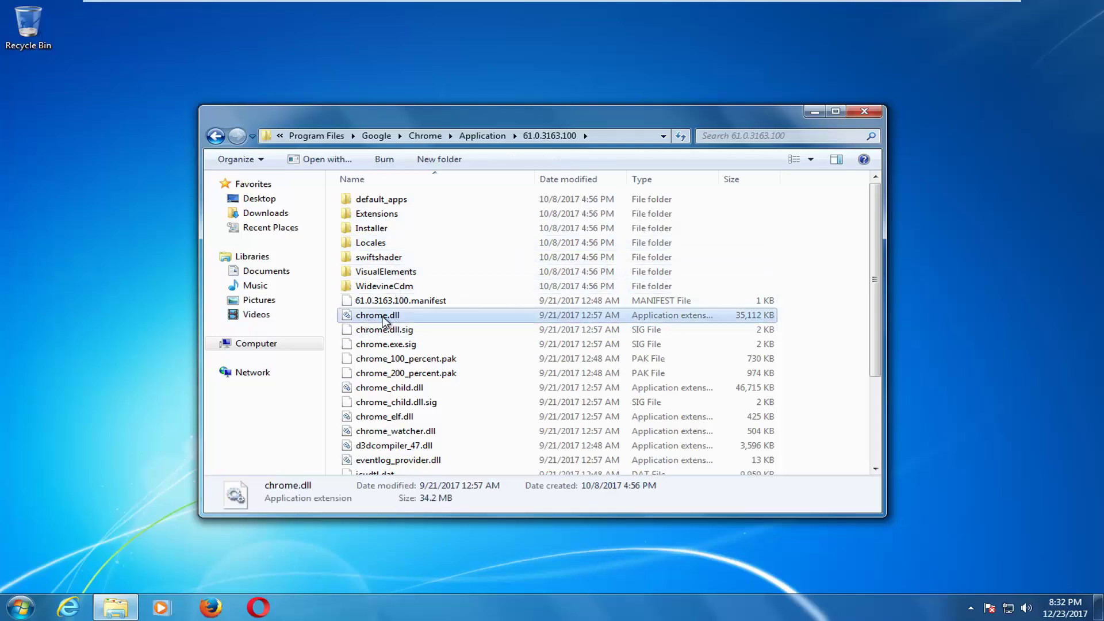
# - Delete chrome.dll, restore it from the Recycle Bin with admin approval, and confirm it's back
pyautogui.rightClick(384, 316)
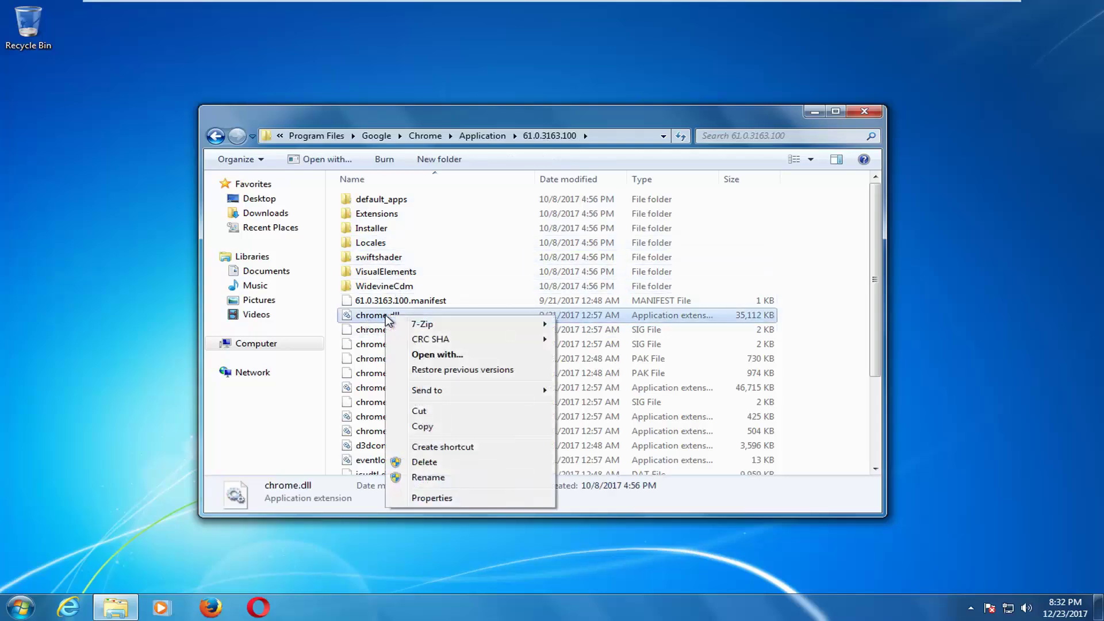
pyautogui.click(424, 463)
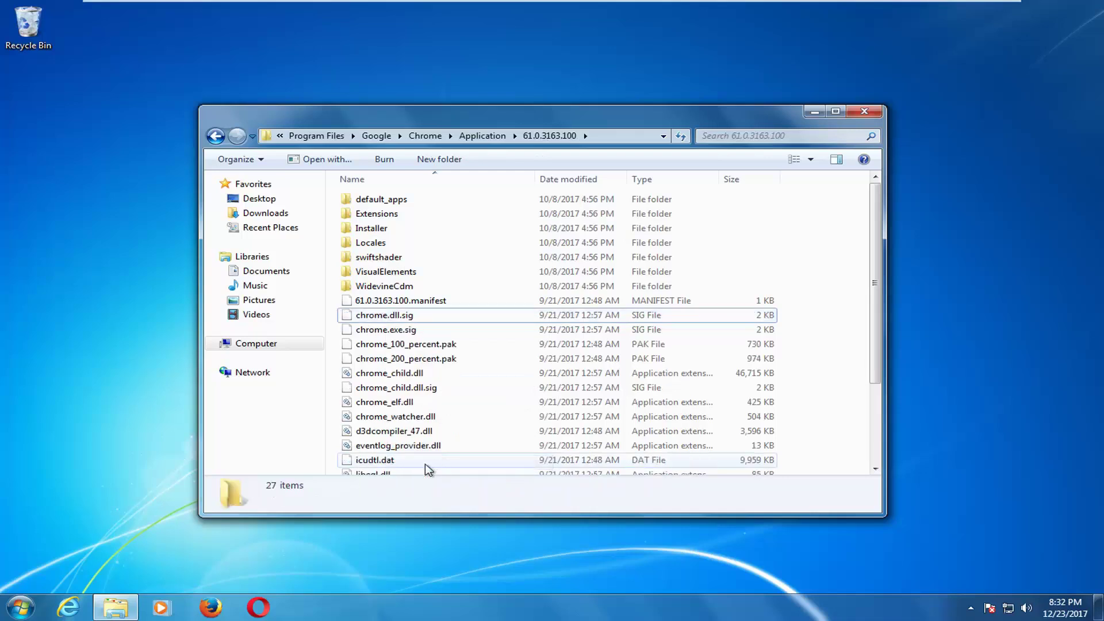
pyautogui.doubleClick(28, 33)
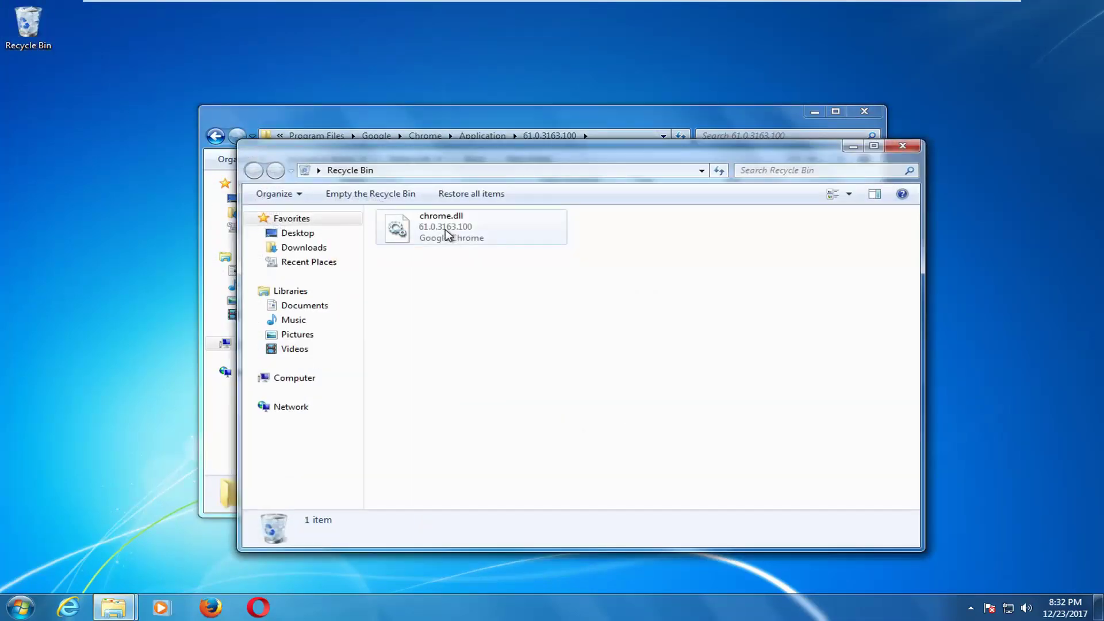
pyautogui.click(485, 236)
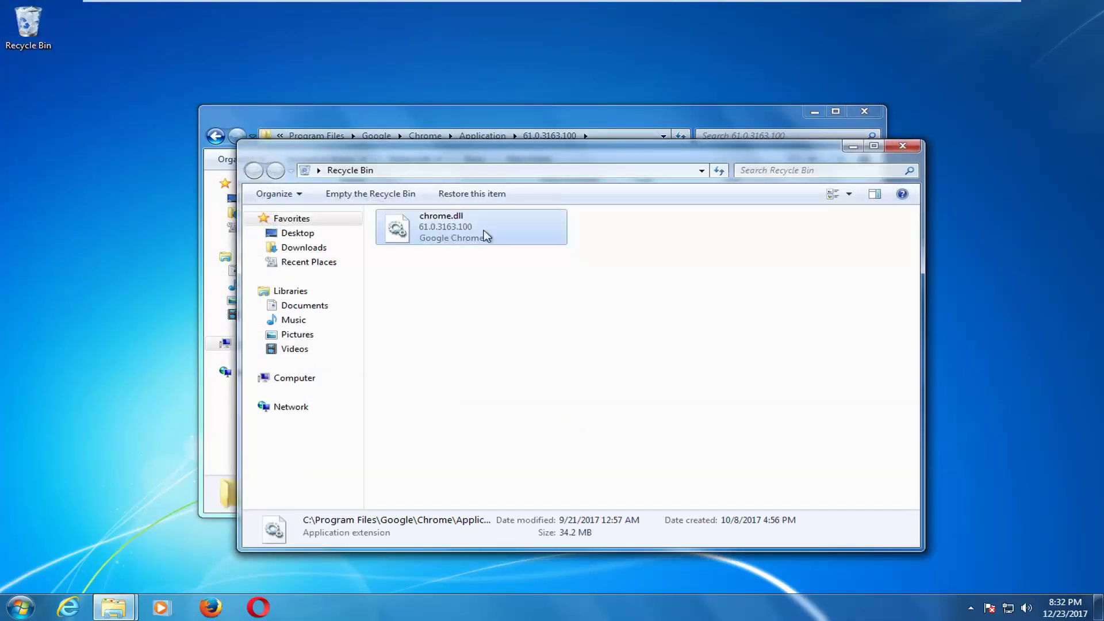
pyautogui.rightClick(426, 225)
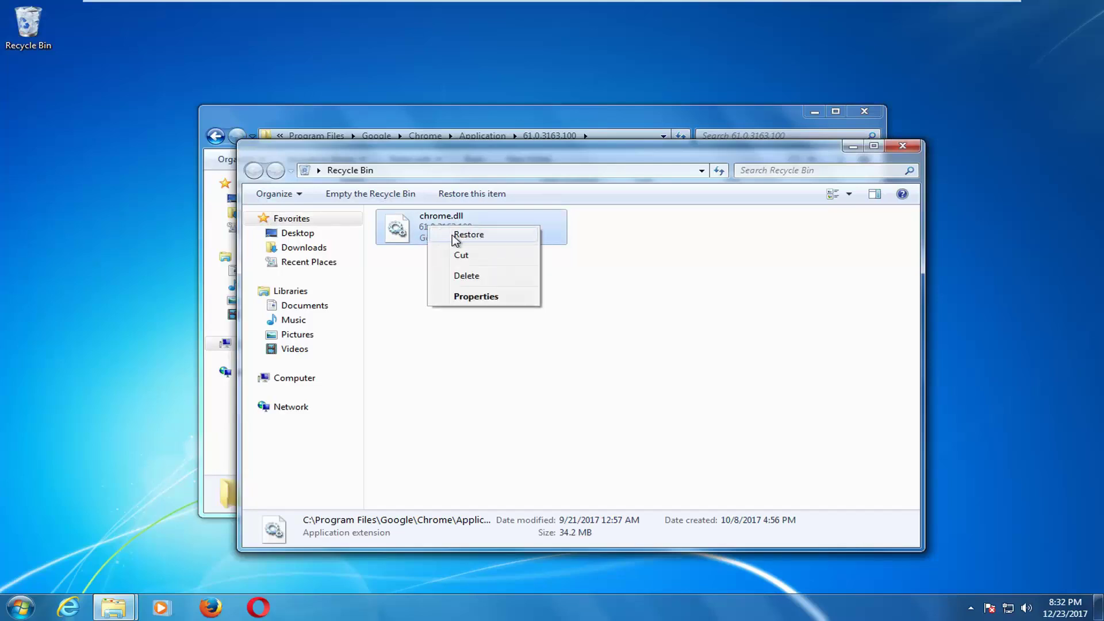
pyautogui.click(454, 235)
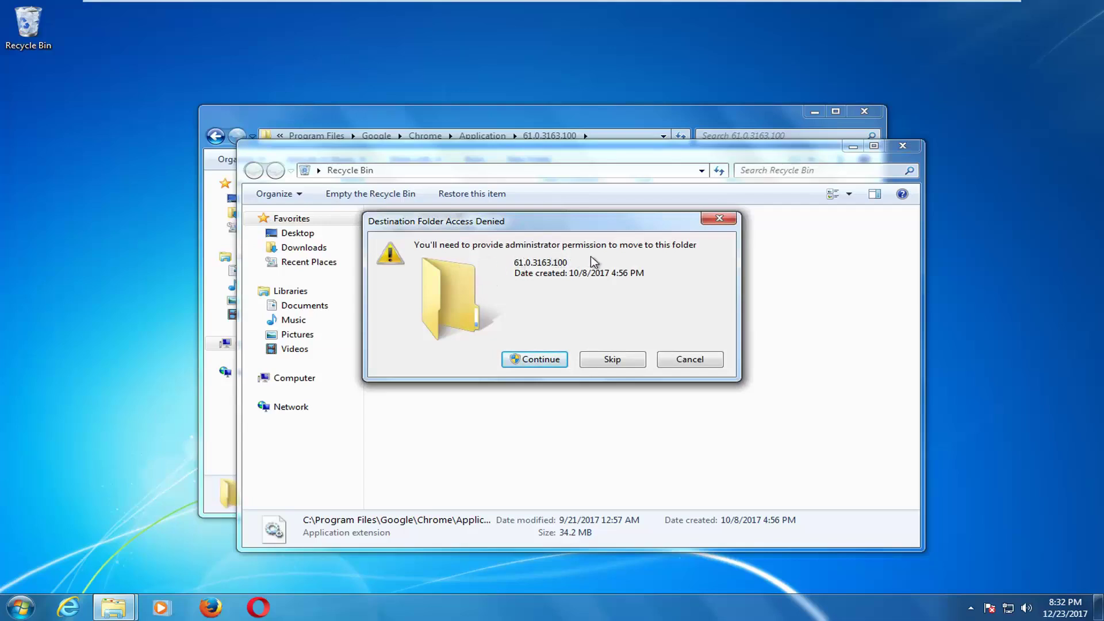
pyautogui.click(525, 361)
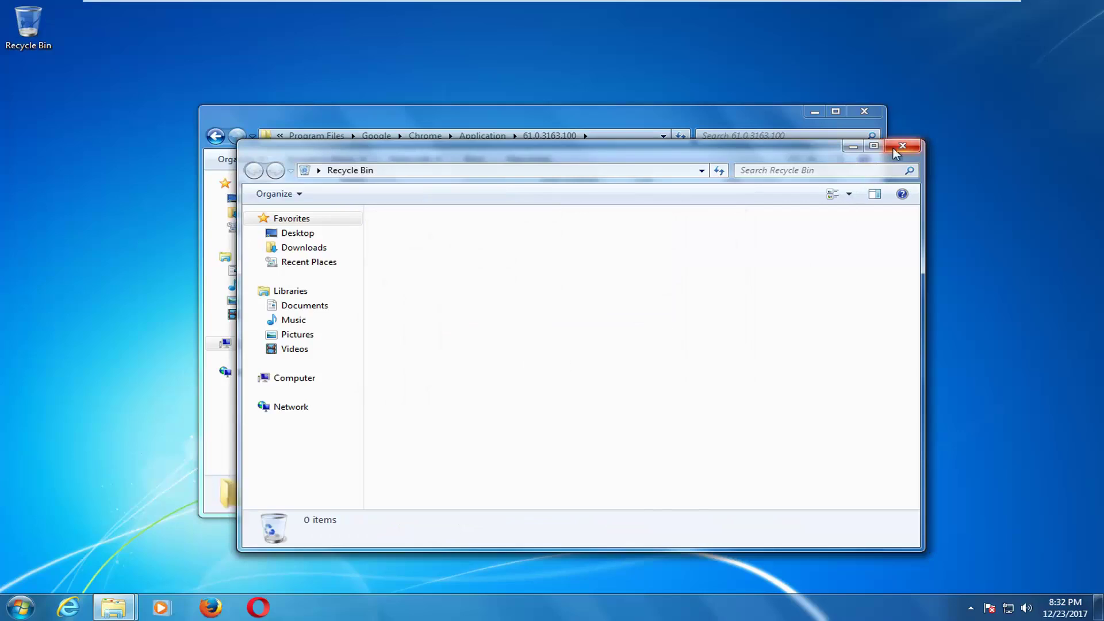
pyautogui.click(901, 148)
pyautogui.click(426, 316)
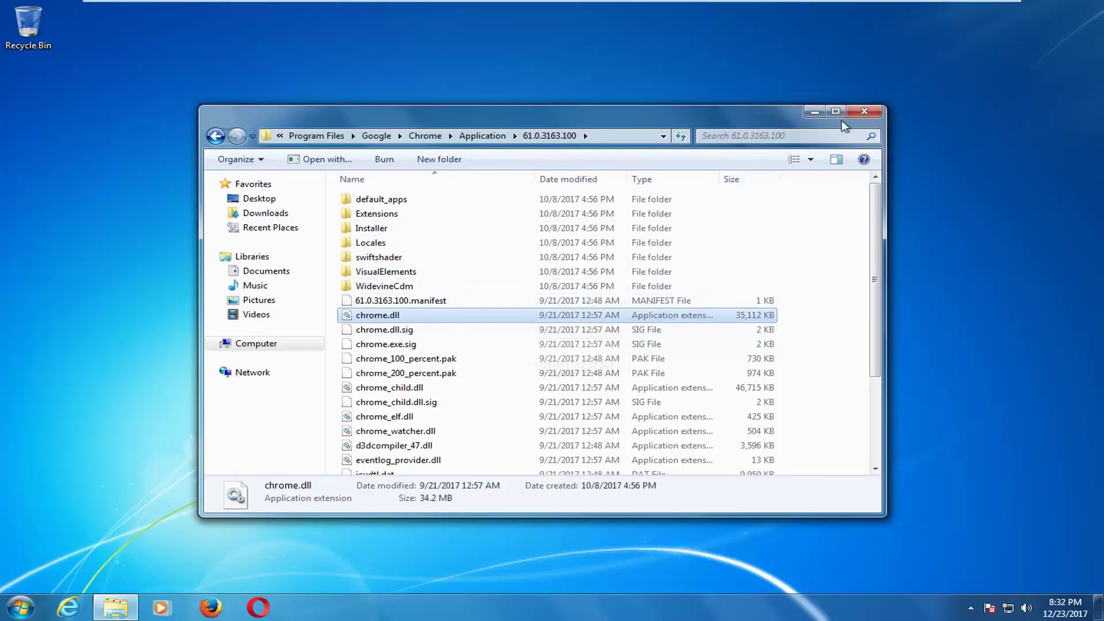
# - Close the Chrome folder window and run cmd as administrator from the Start search
pyautogui.click(867, 112)
pyautogui.click(3, 609)
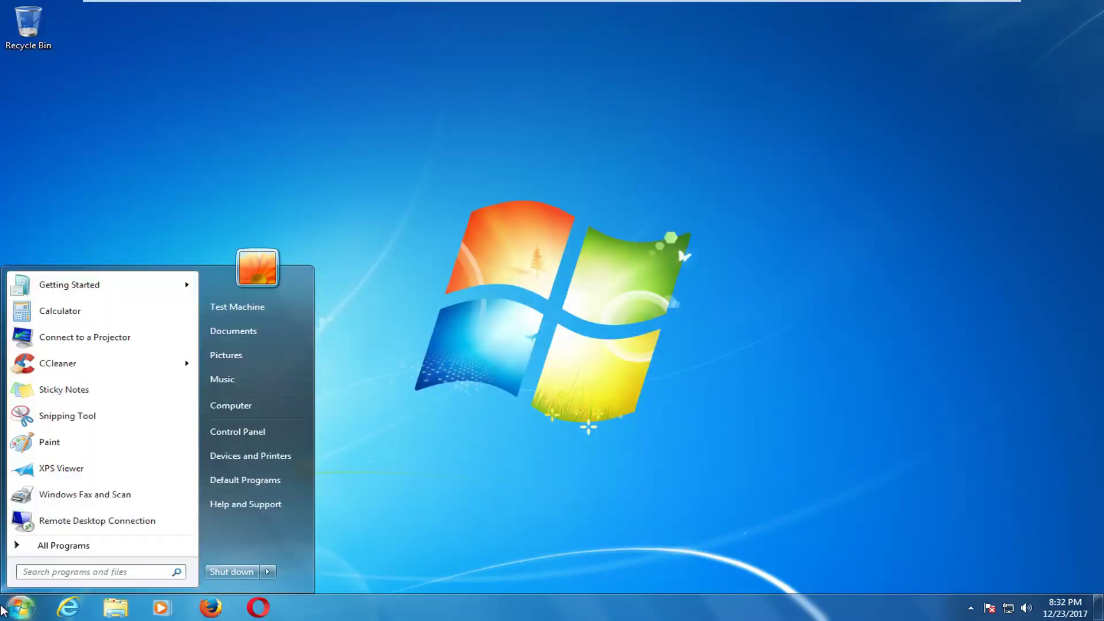
pyautogui.write('cmd')
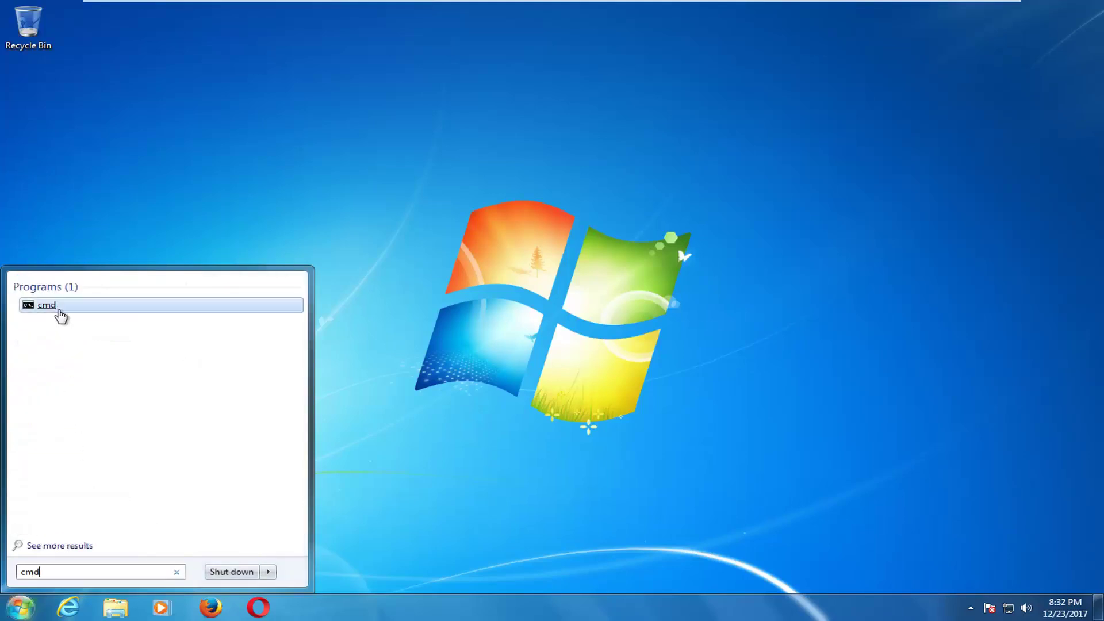
pyautogui.rightClick(51, 305)
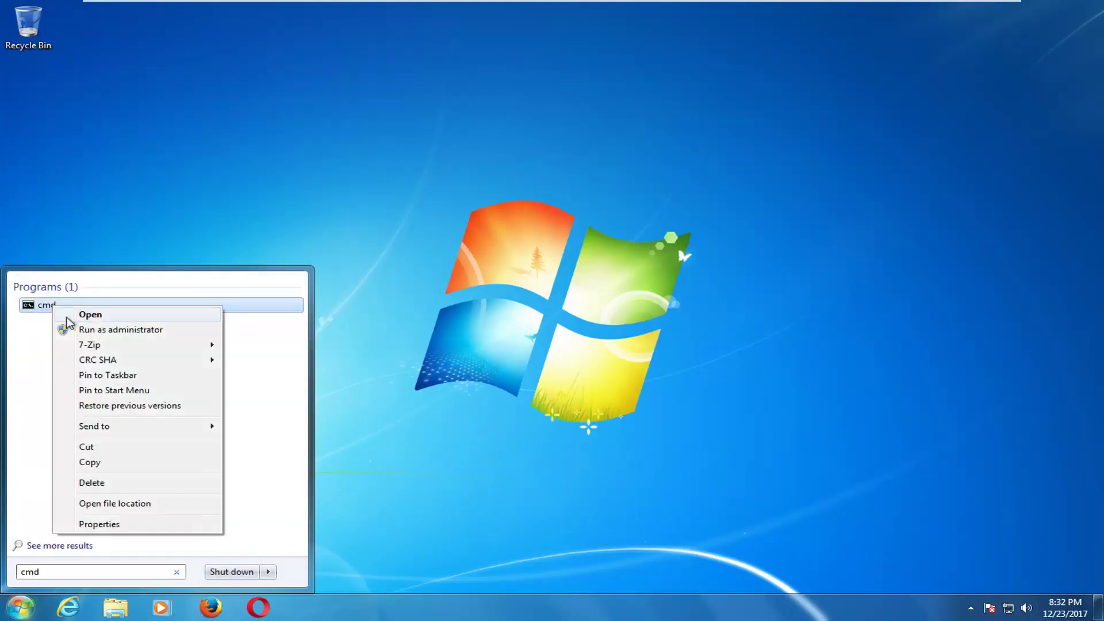
pyautogui.click(87, 331)
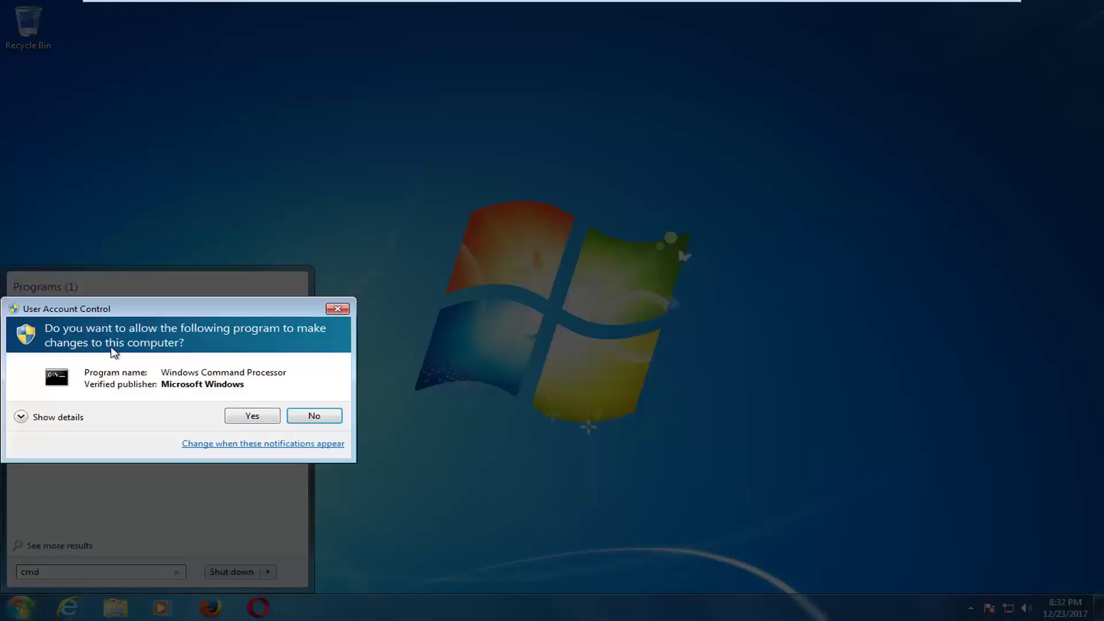
# - Approve the elevation prompt and run ipconfig /release
pyautogui.click(252, 416)
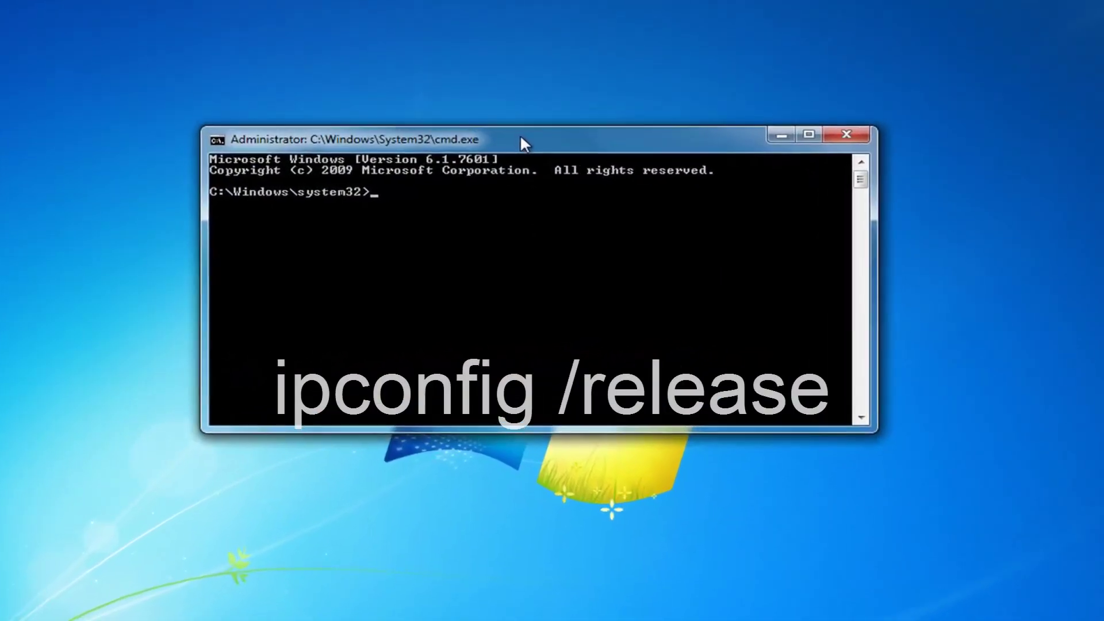
pyautogui.write('ipconfig')
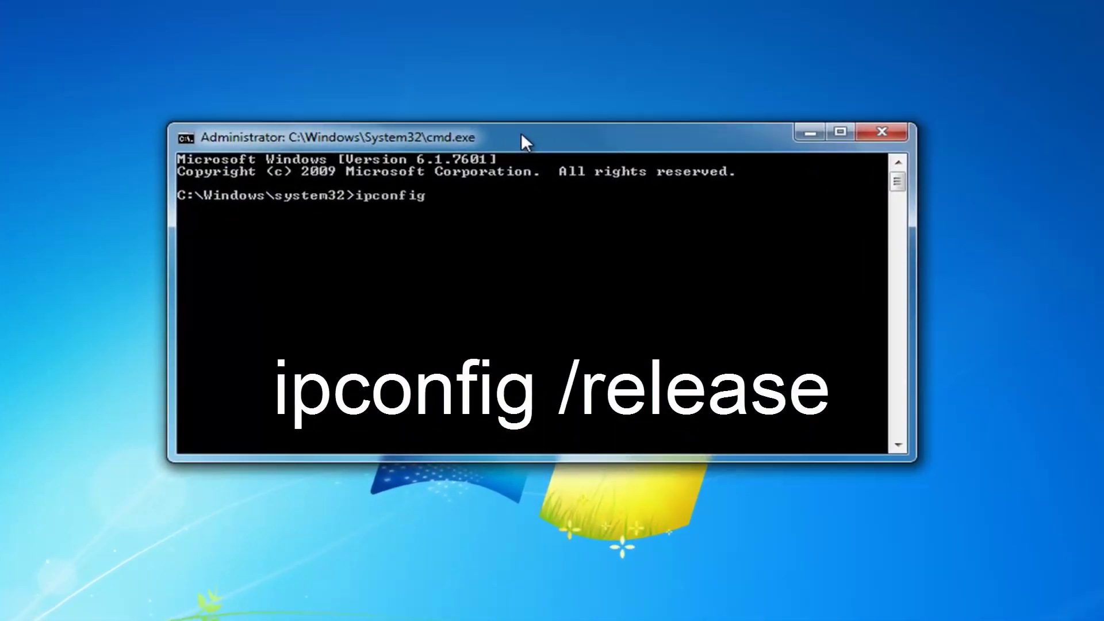
pyautogui.write(' /release')
pyautogui.press('Return')
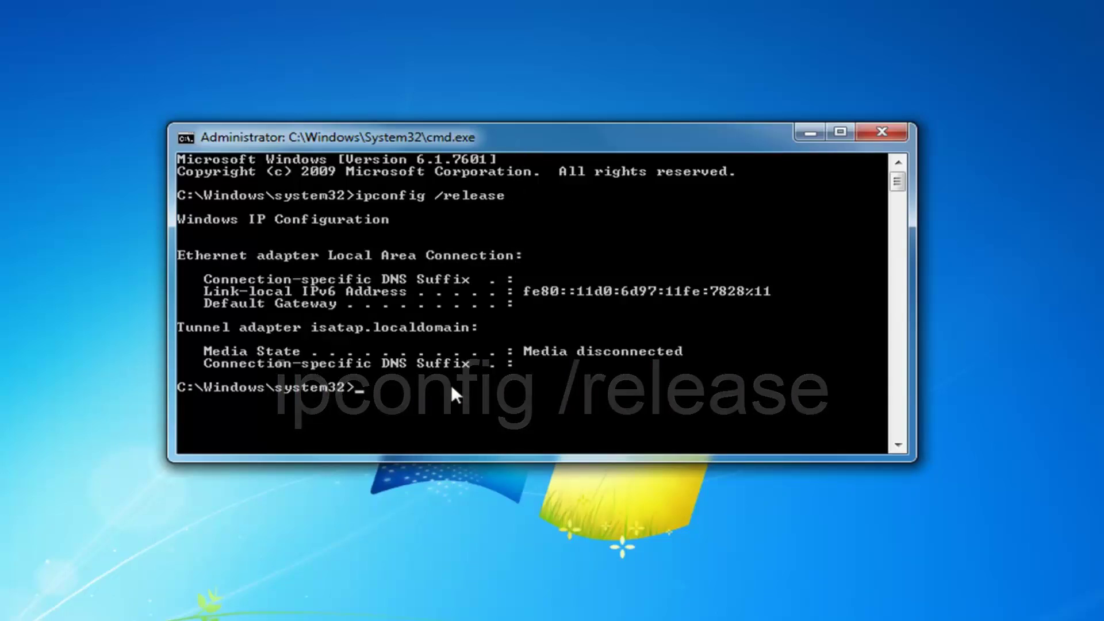
# - Run ipconfig /flushdns to flush the DNS resolver cache
pyautogui.write('ipconfig /')
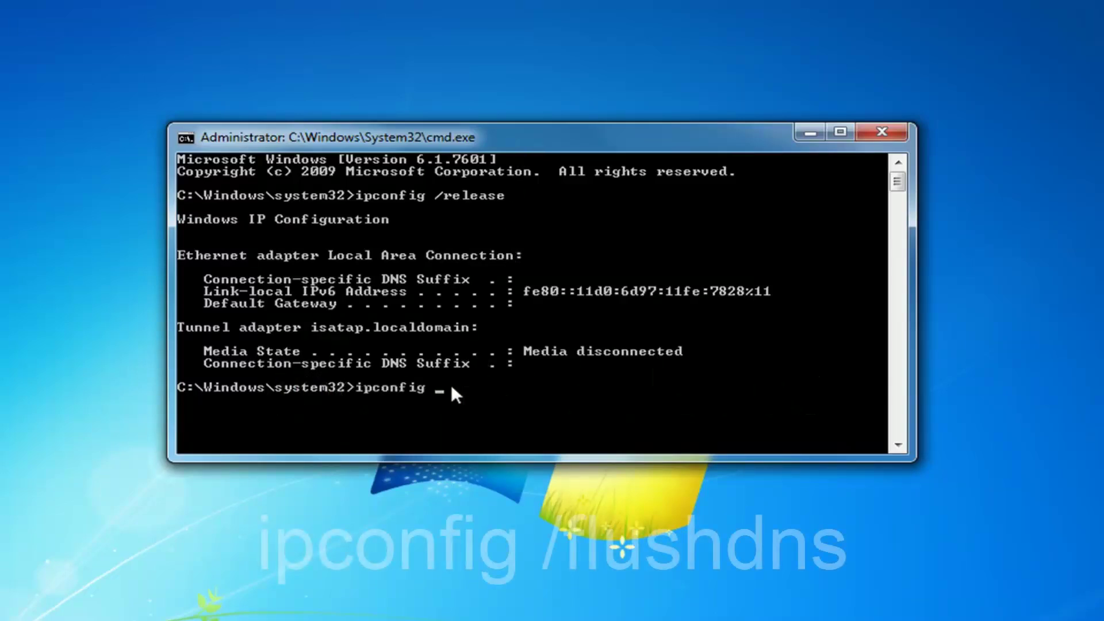
pyautogui.write('flush')
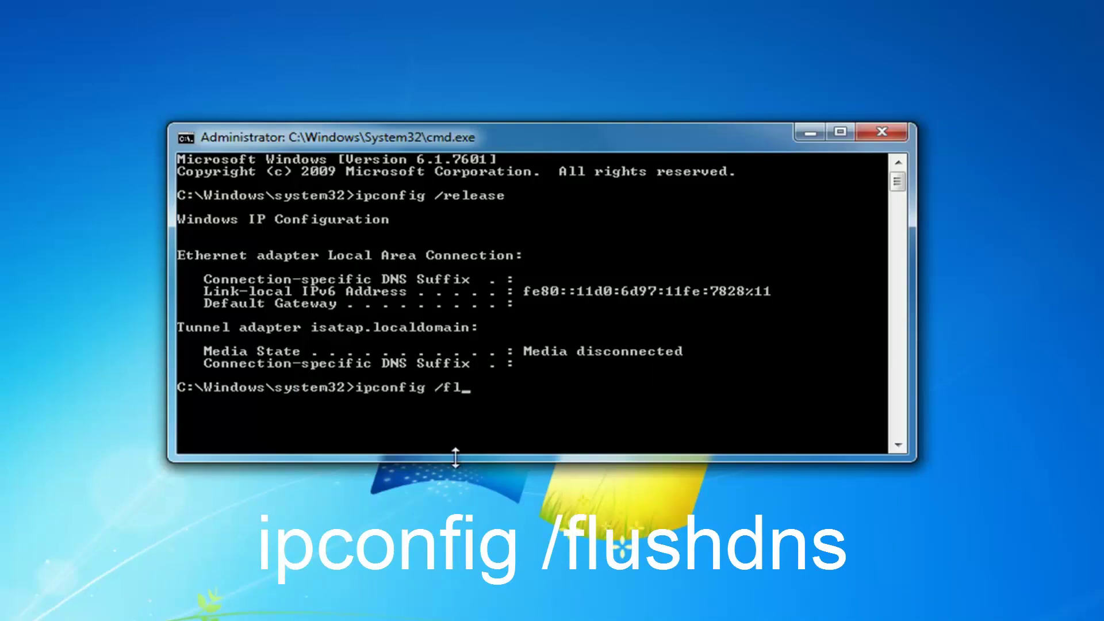
pyautogui.press('BackSpace')
pyautogui.press('BackSpace')
pyautogui.write('shdns')
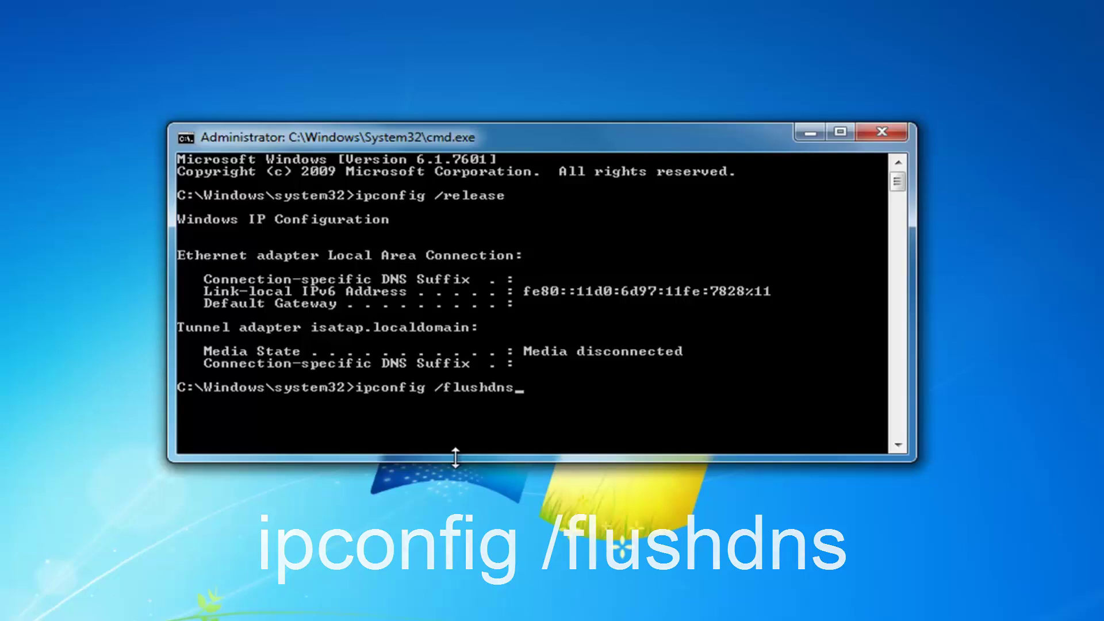
pyautogui.press('Return')
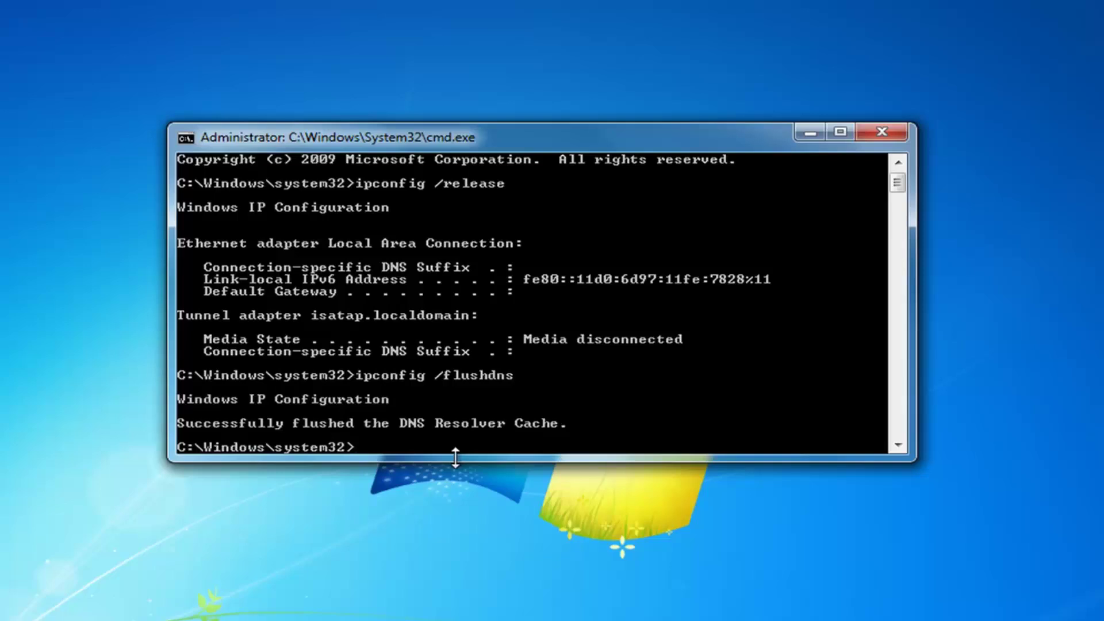
# - Run ipconfig /renew to get 192.168.76.129, then run netsh int ip set dns
pyautogui.write('ipco')
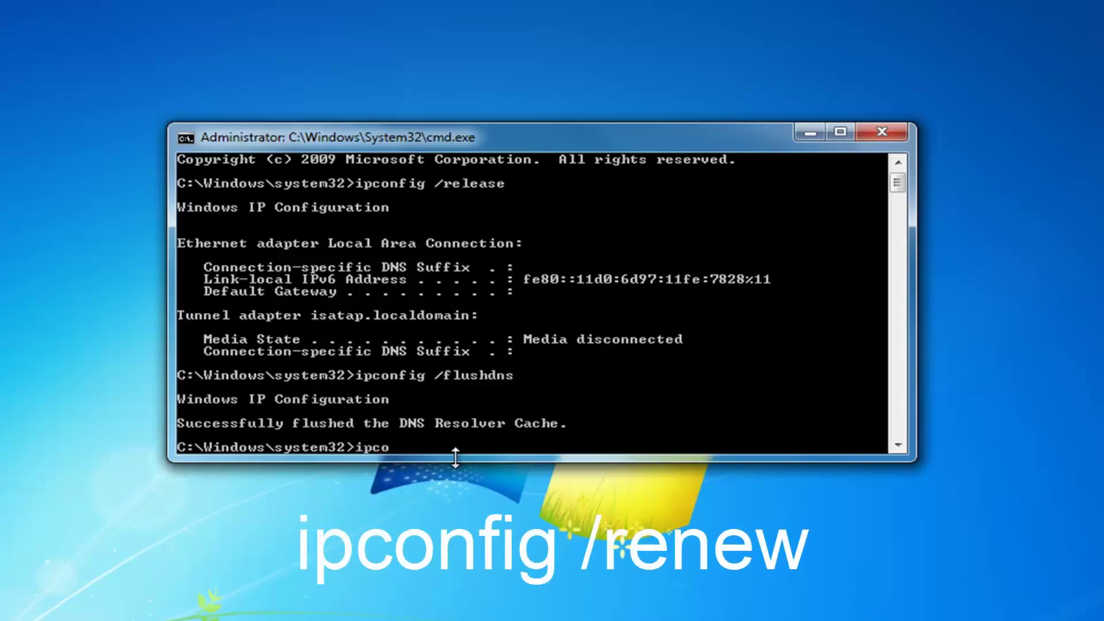
pyautogui.write('nfig /renew')
pyautogui.press('Return')
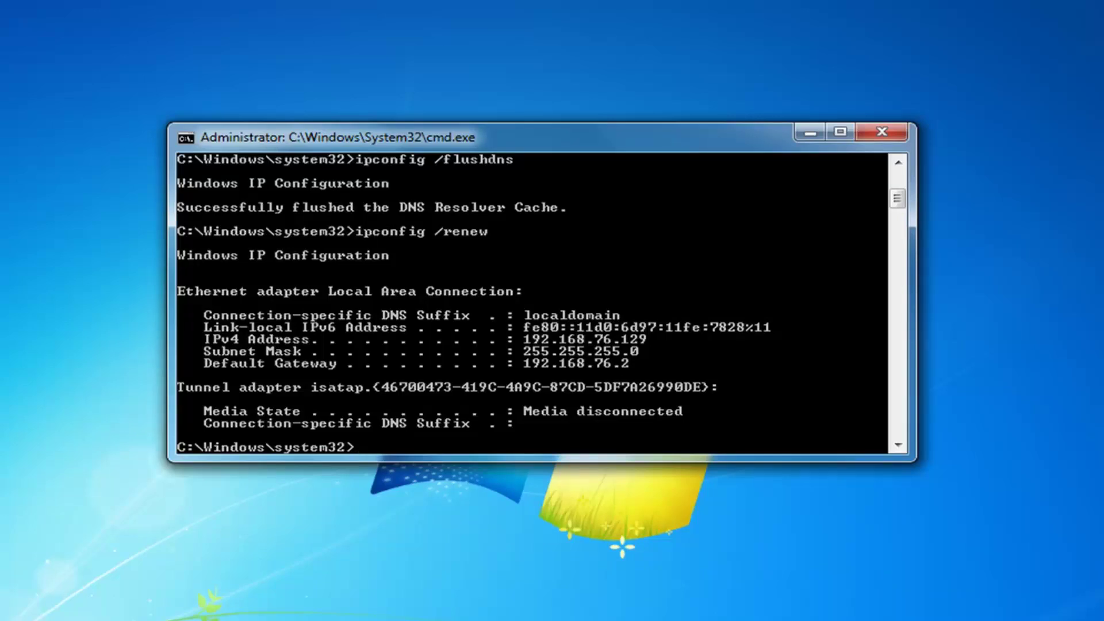
pyautogui.write('netsh')
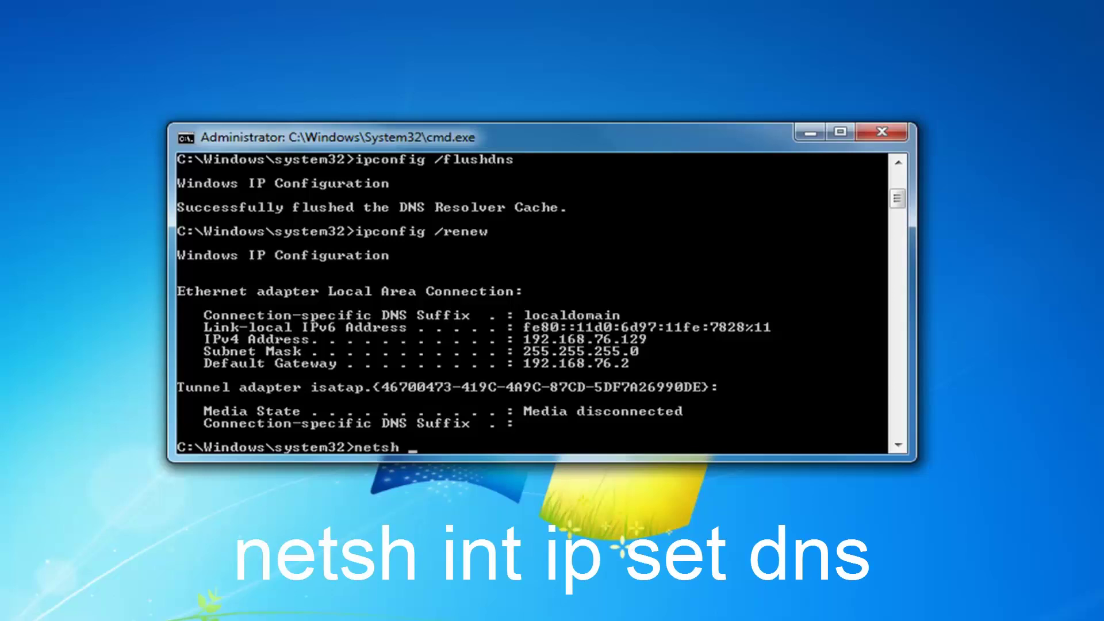
pyautogui.write(' int ip set dns')
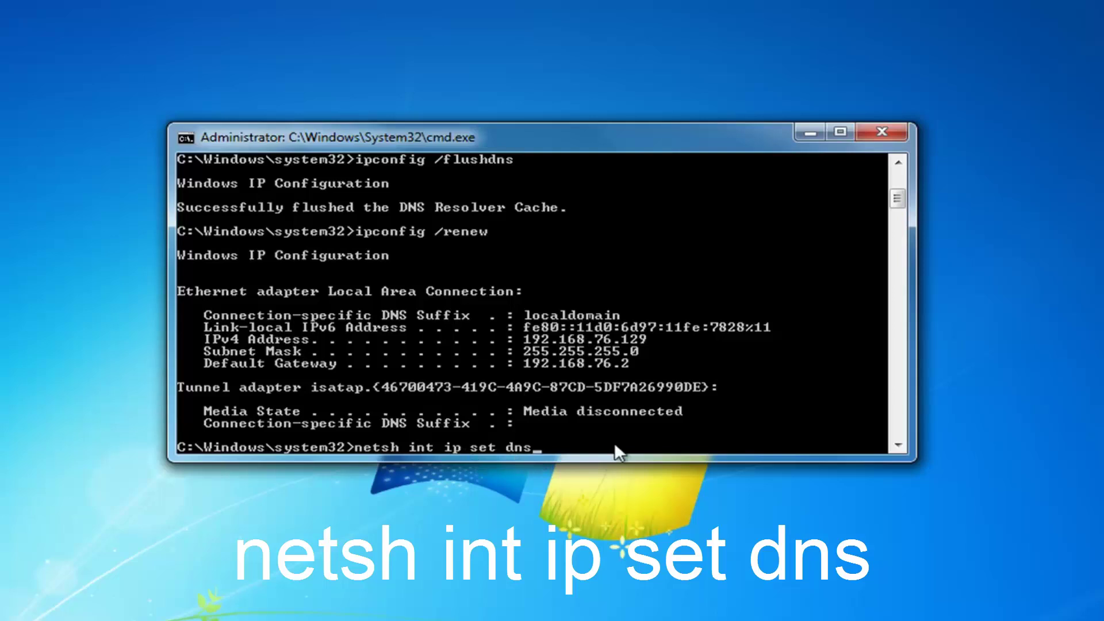
pyautogui.press('Return')
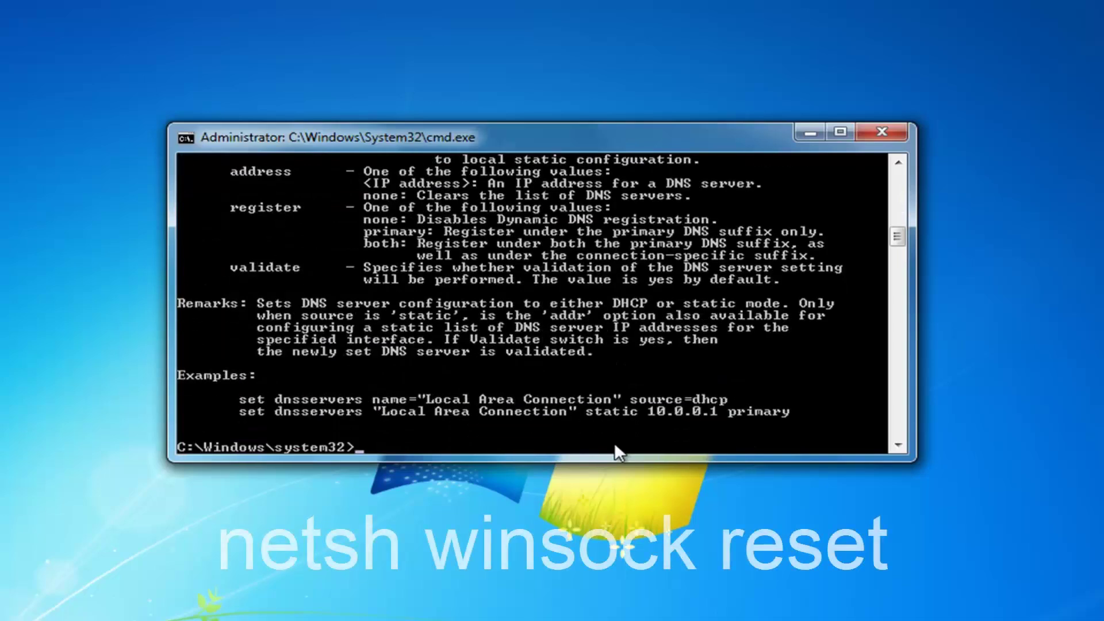
# - Run netsh winsock reset and close the Command Prompt window
pyautogui.write('n')
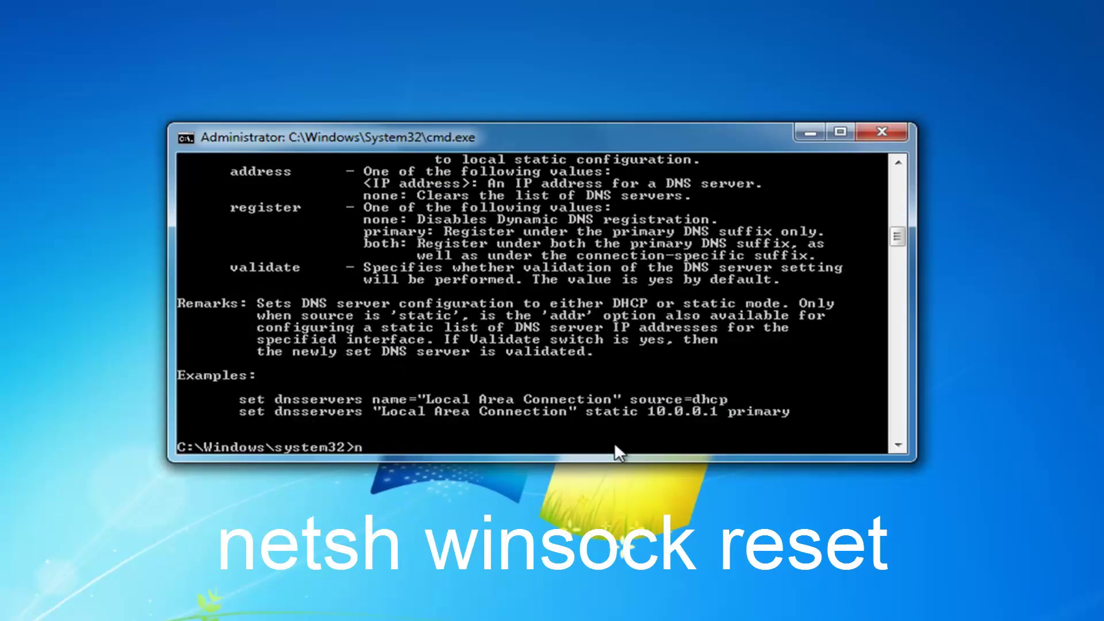
pyautogui.write('etsh winsock reset')
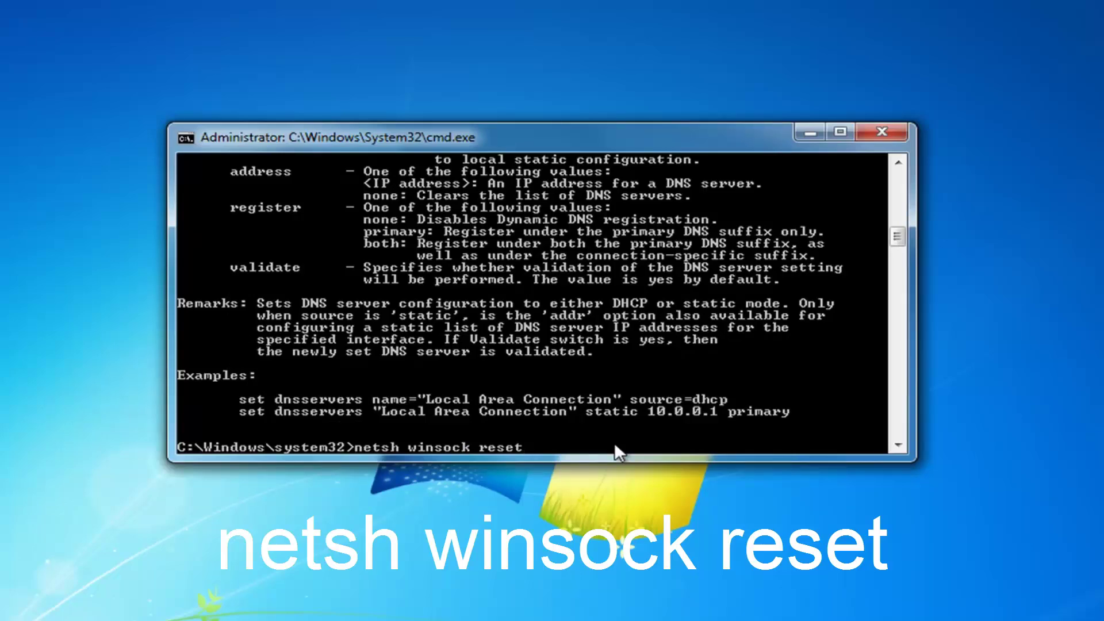
pyautogui.press('Return')
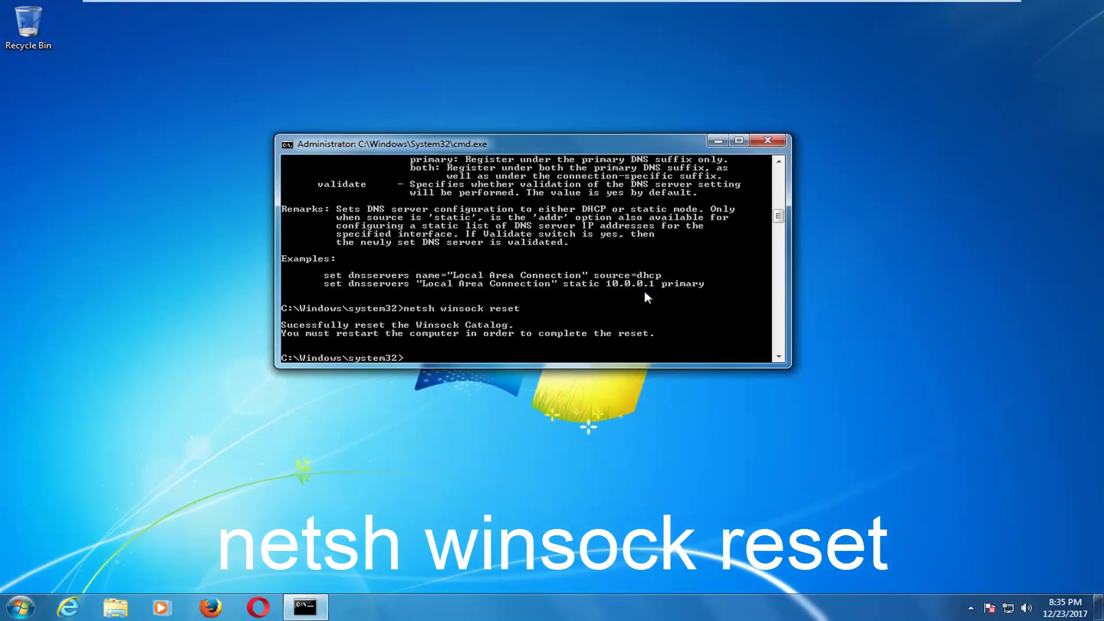
pyautogui.click(766, 141)
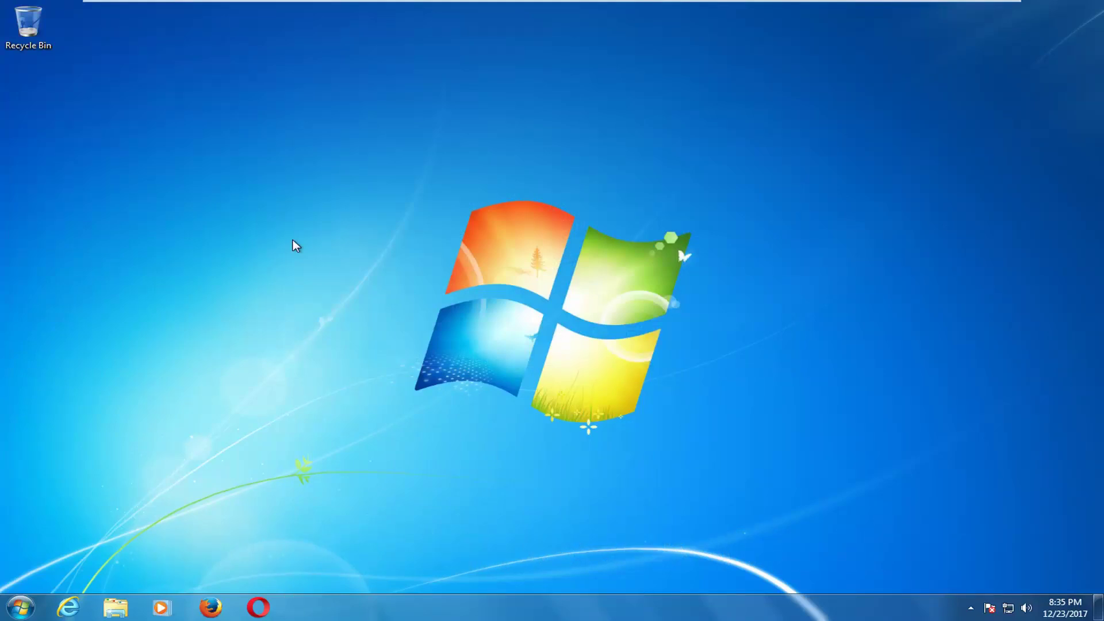
pyautogui.click(23, 609)
pyautogui.click(26, 613)
pyautogui.click(26, 612)
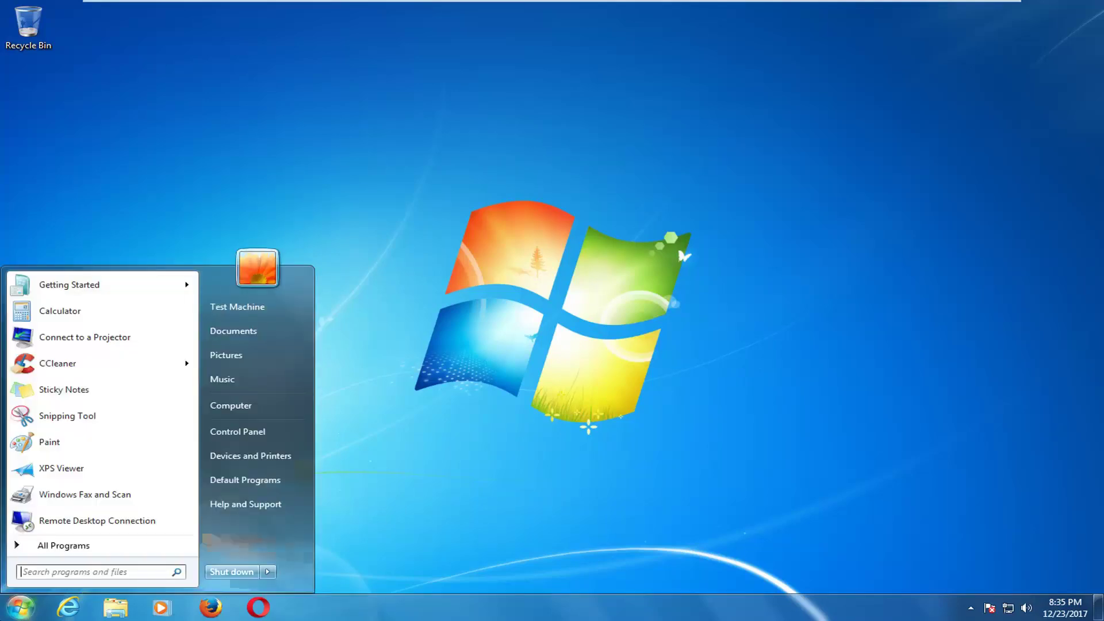
pyautogui.write('uninstall')
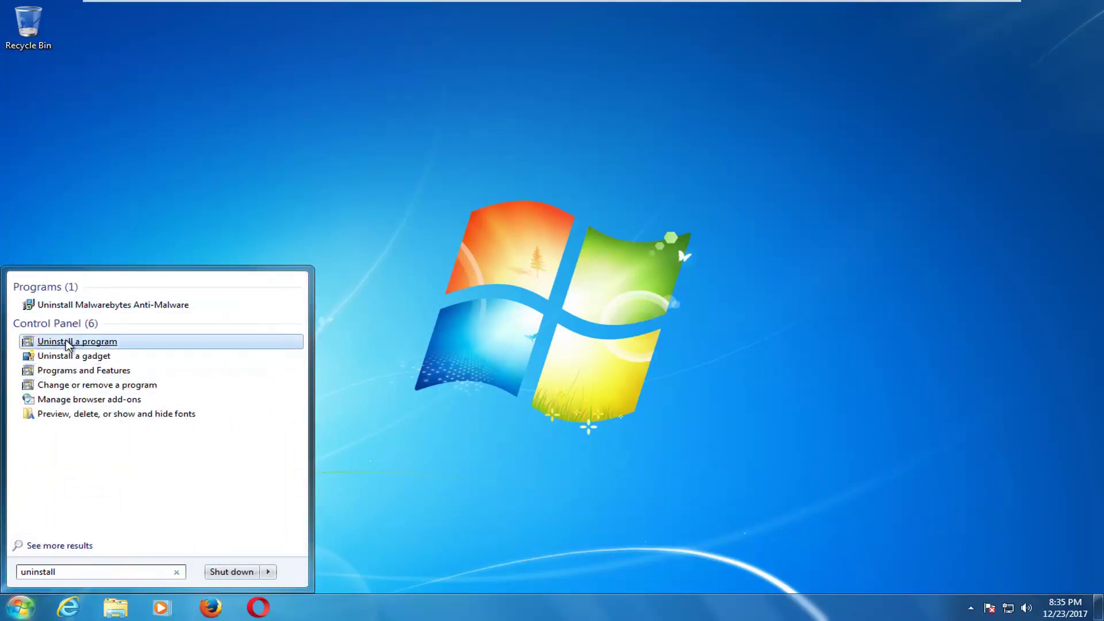
pyautogui.click(67, 345)
pyautogui.click(415, 222)
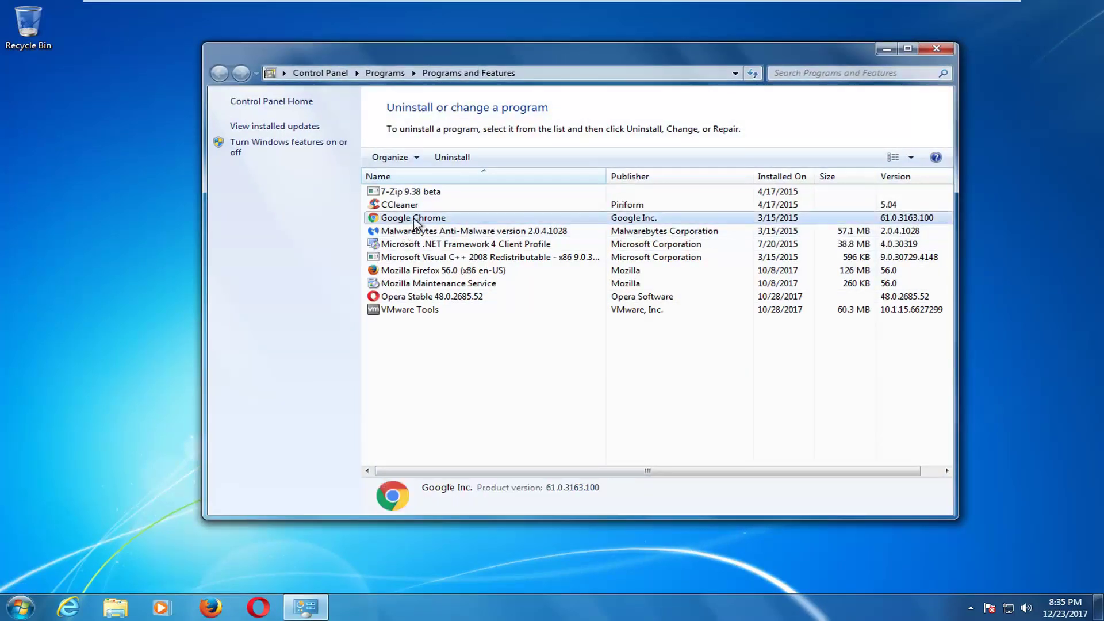
pyautogui.click(453, 158)
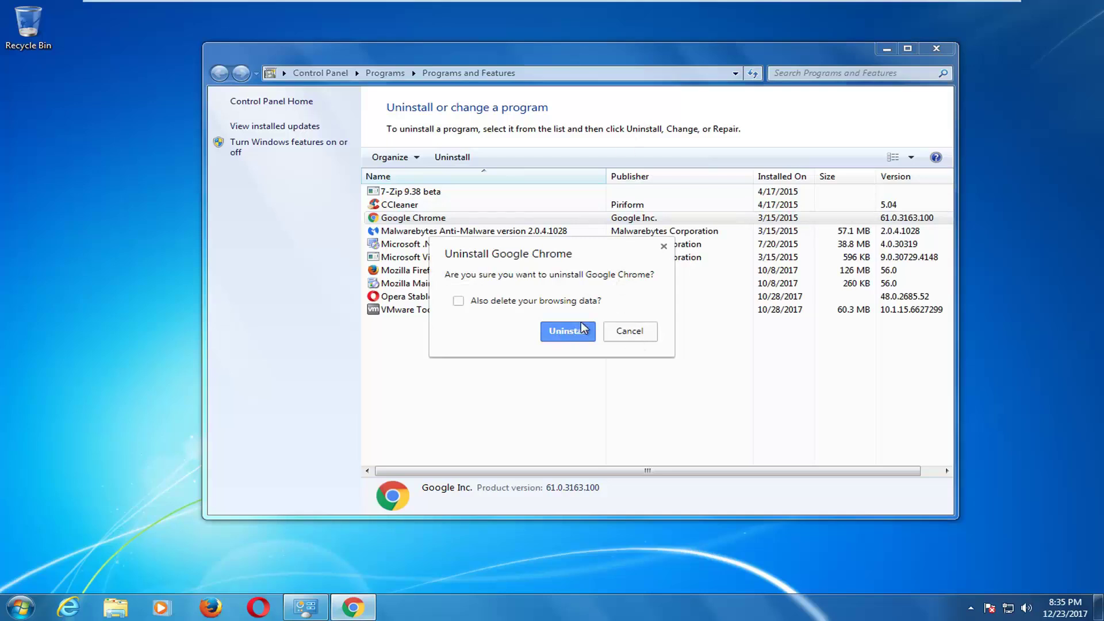
pyautogui.click(628, 332)
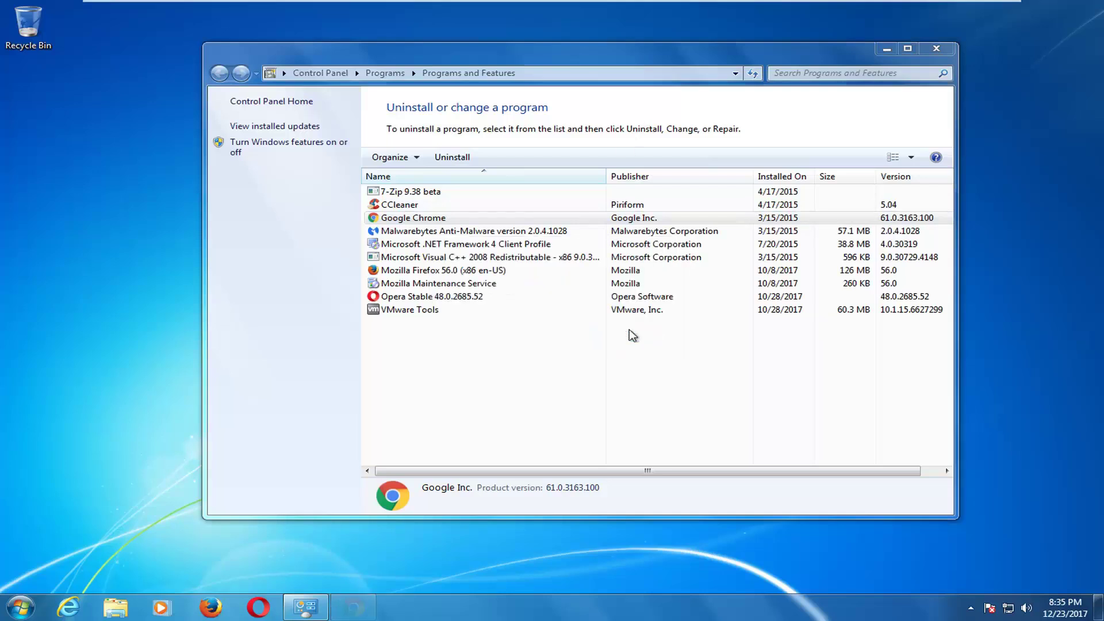
pyautogui.click(501, 236)
pyautogui.click(477, 218)
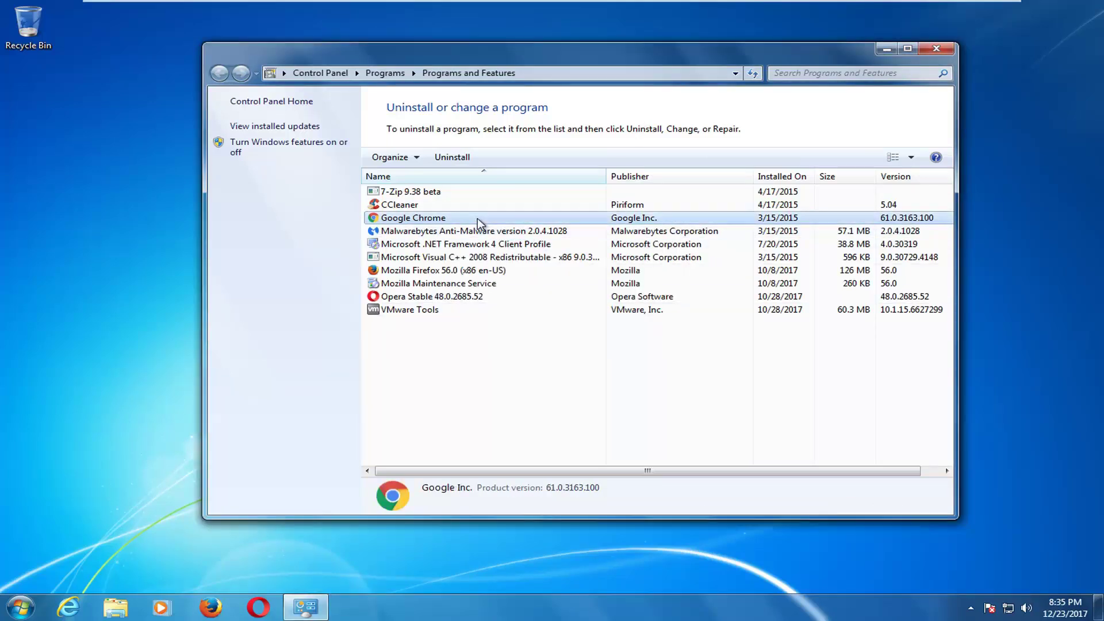
pyautogui.click(929, 51)
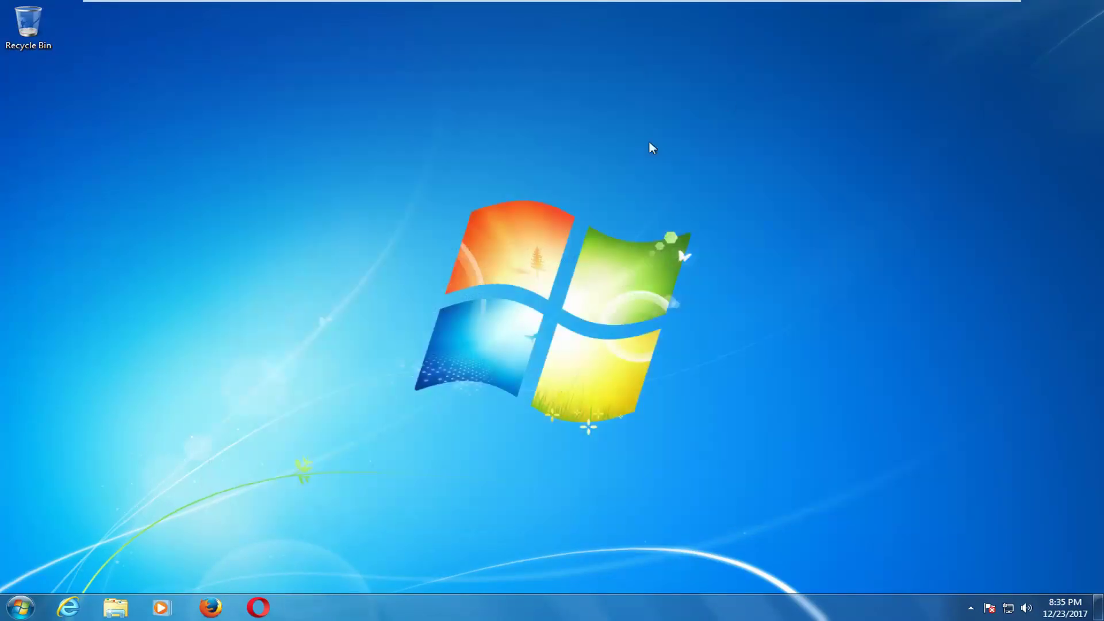